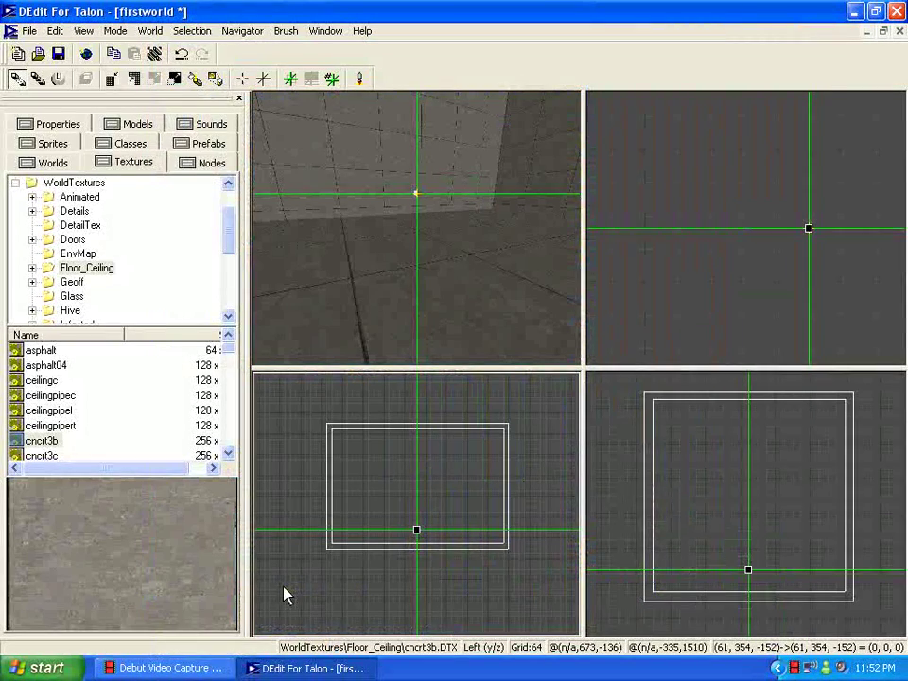
- Bring up firstworld's Processing Options from the World menu, showing -nosnapnocsg and the project directory
left_click(157, 34)
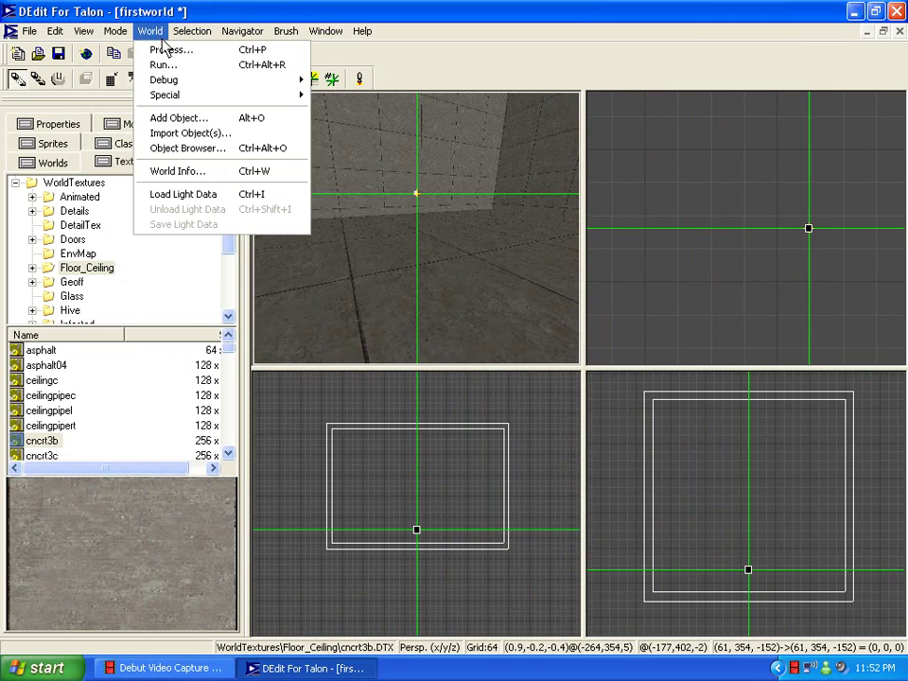
left_click(166, 52)
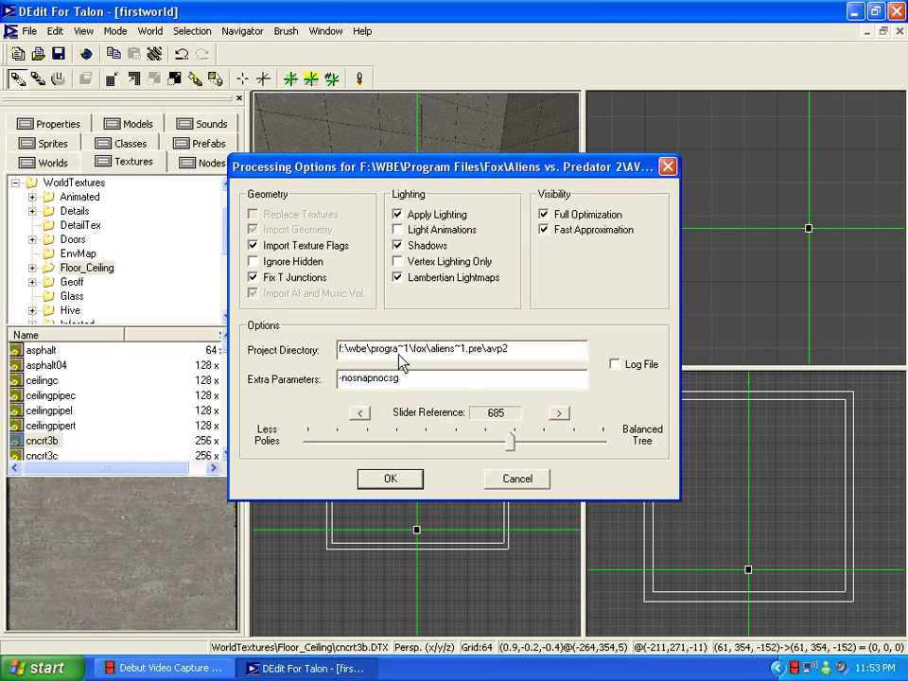
left_click_drag(516, 350, 493, 360)
left_click(516, 350)
key("Delete")
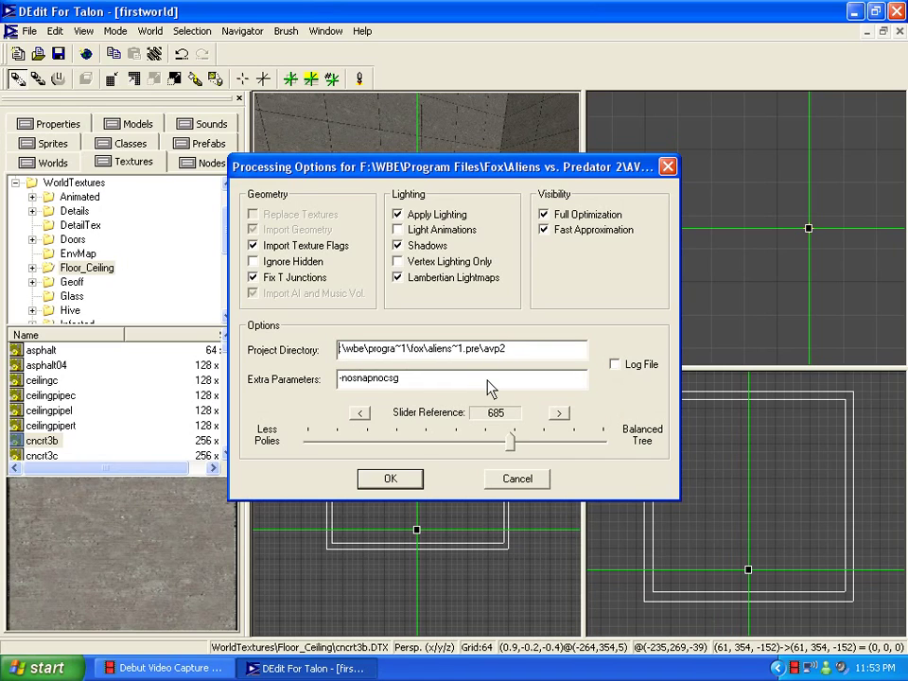
type("c")
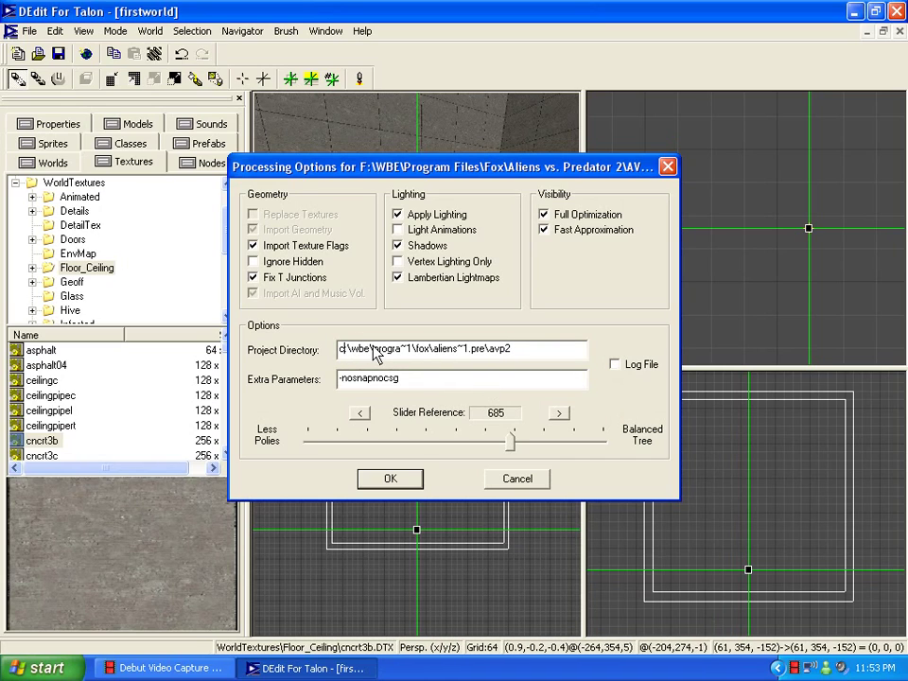
double_click(369, 350)
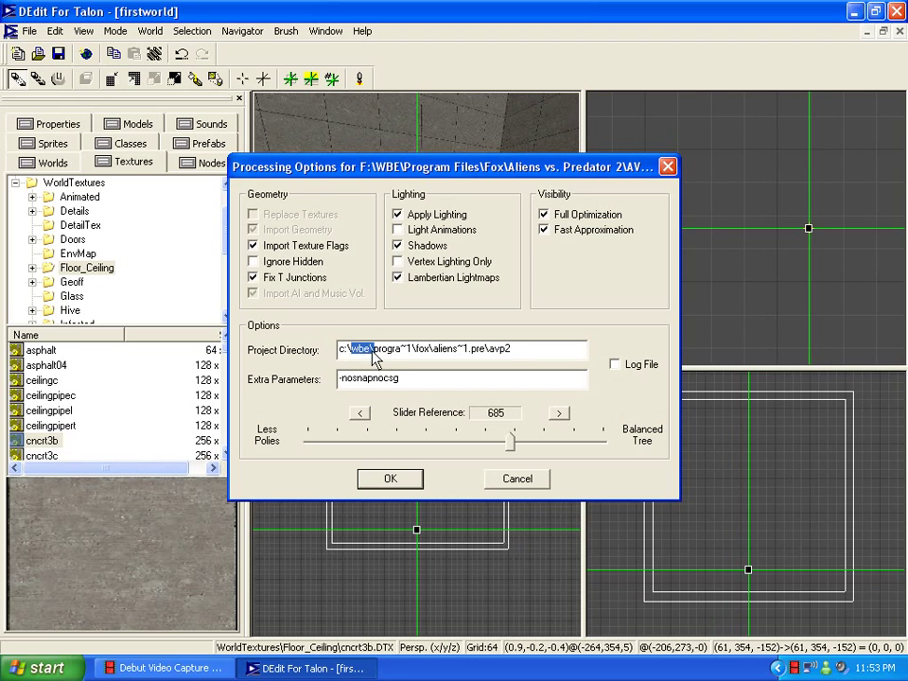
key("Delete")
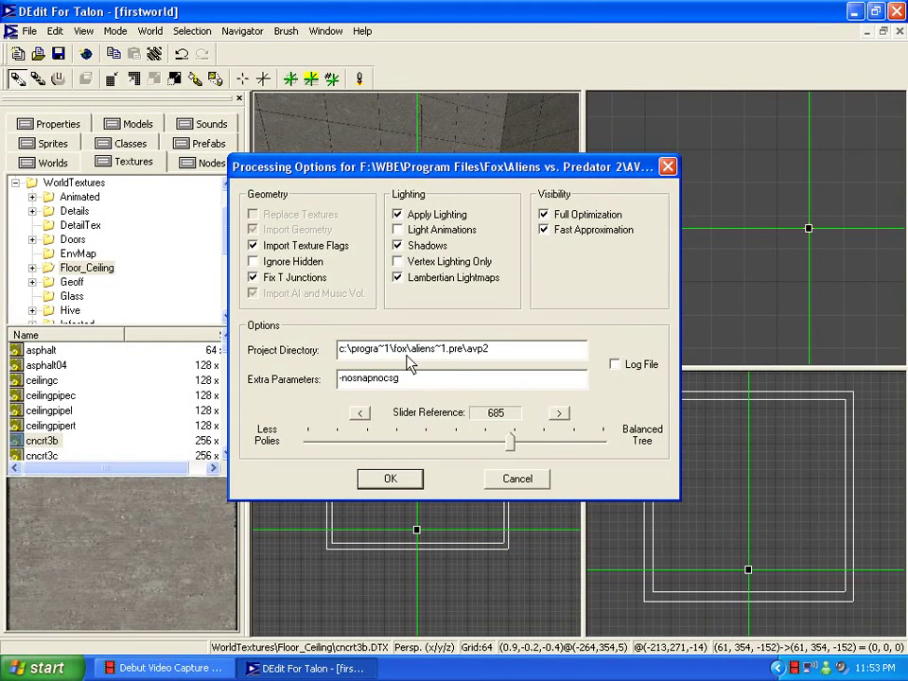
type("wbe\\")
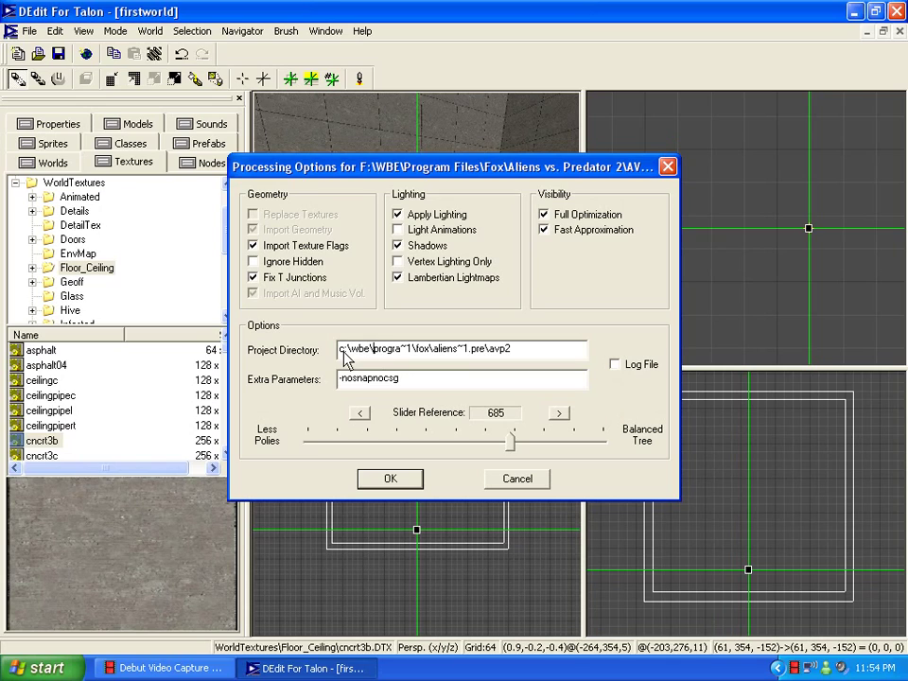
key("Home")
key("Right")
key("BackSpace")
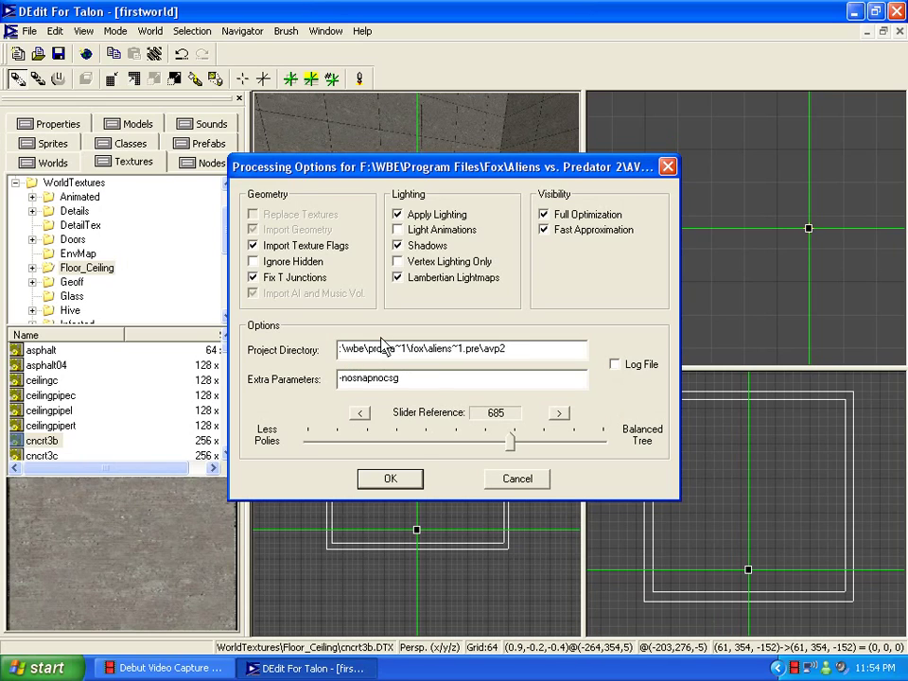
type("f")
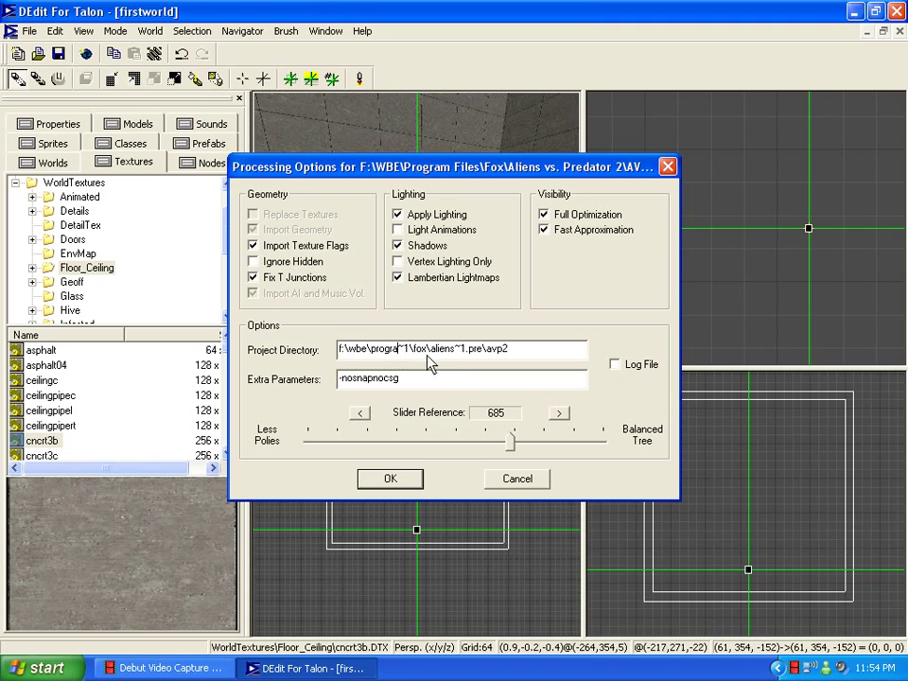
left_click(523, 357)
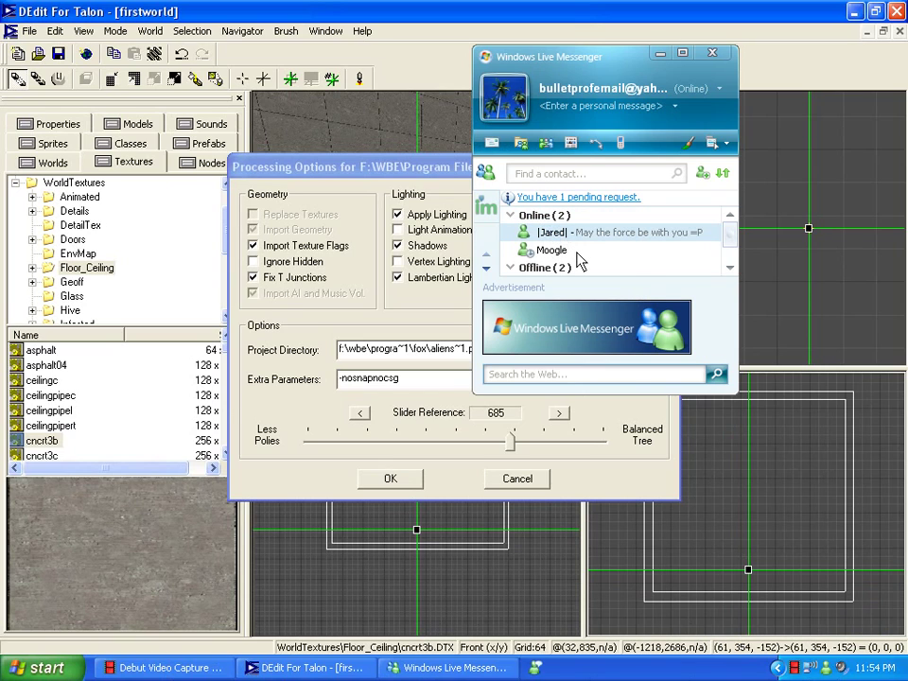
- Open a chat with the online contact and send 'hey man cant talk now doin a tutorial'
double_click(554, 232)
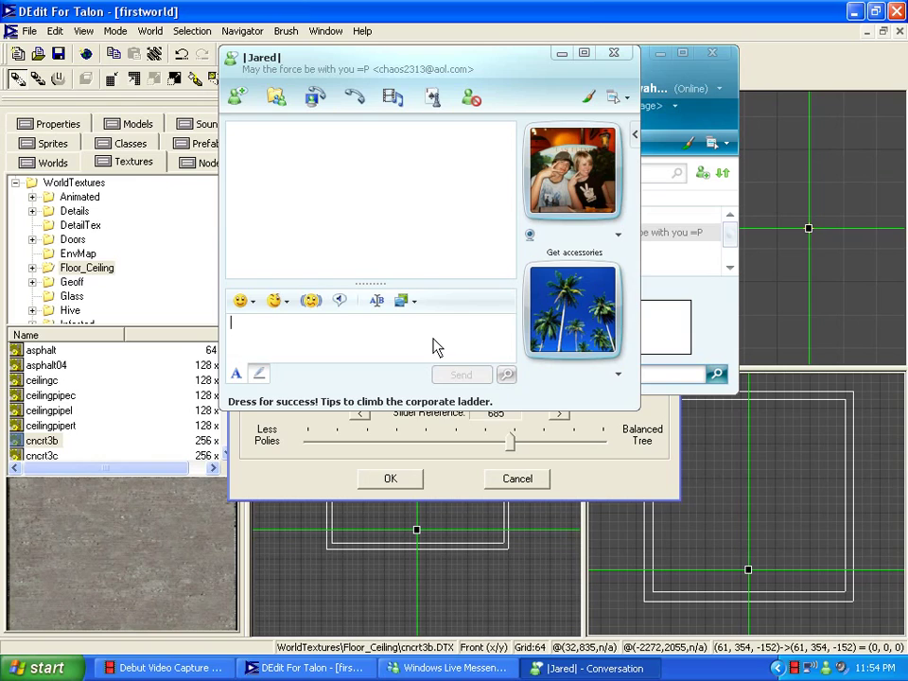
type("he")
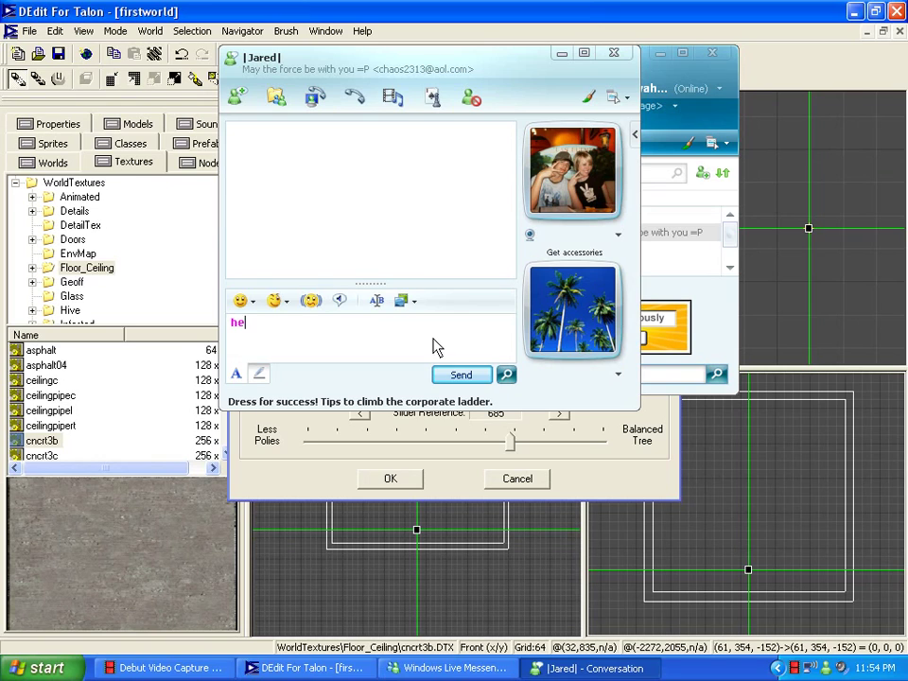
type("y man cant talk now do")
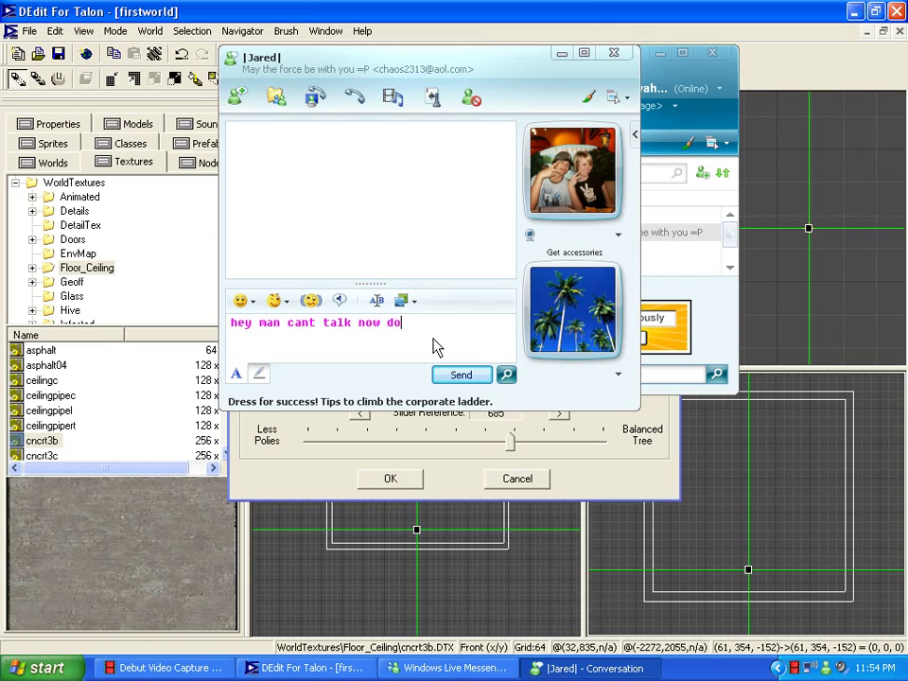
type("in a tutorial")
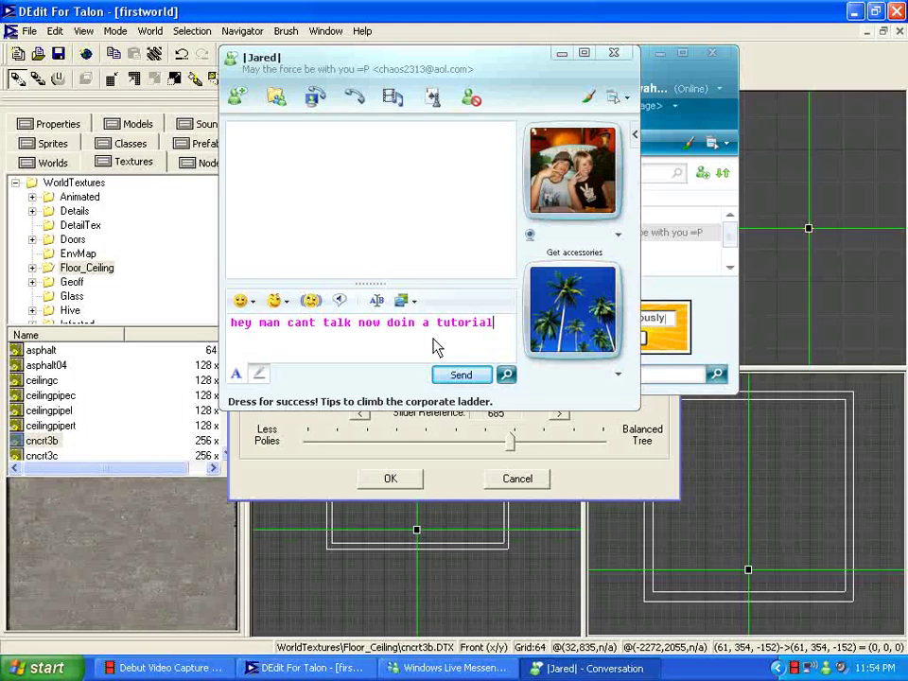
key("Return")
- Send a second message, 'almost done', and minimize the conversation window
type("brb")
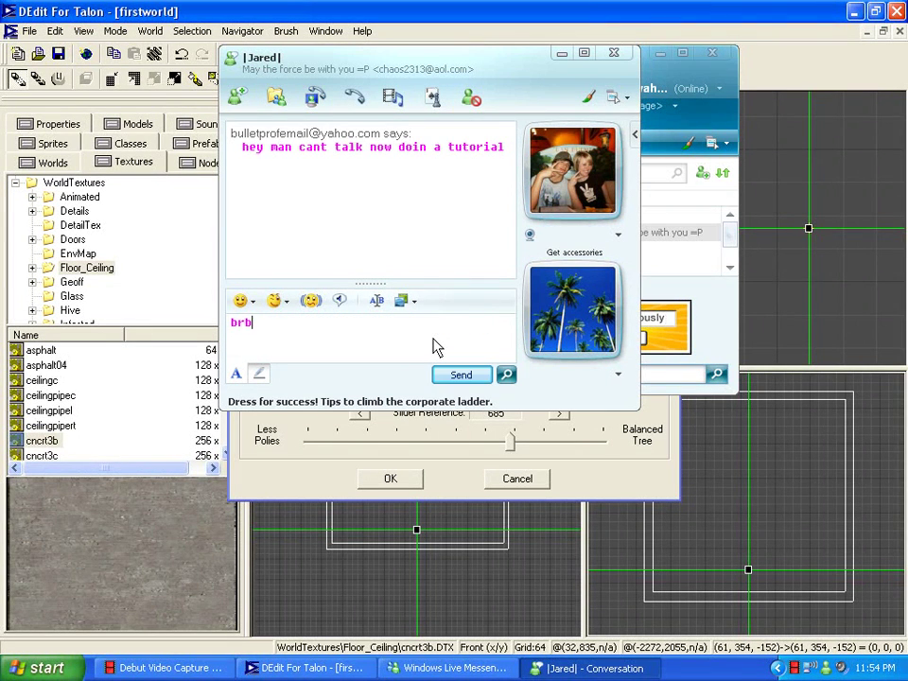
key("BackSpace")
key("BackSpace")
key("BackSpace")
key("BackSpace")
type("almost done'")
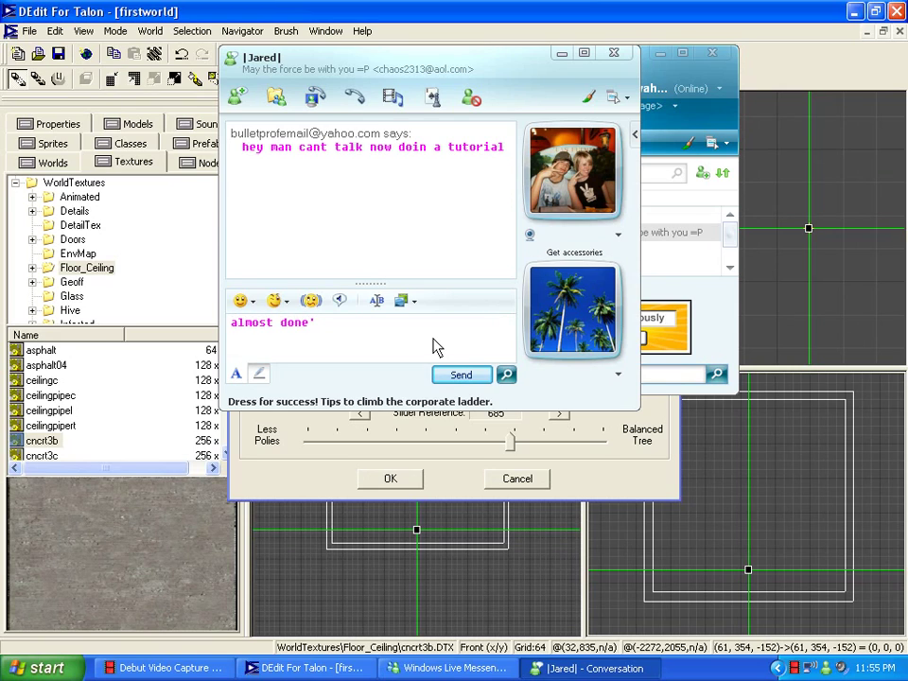
key("Return")
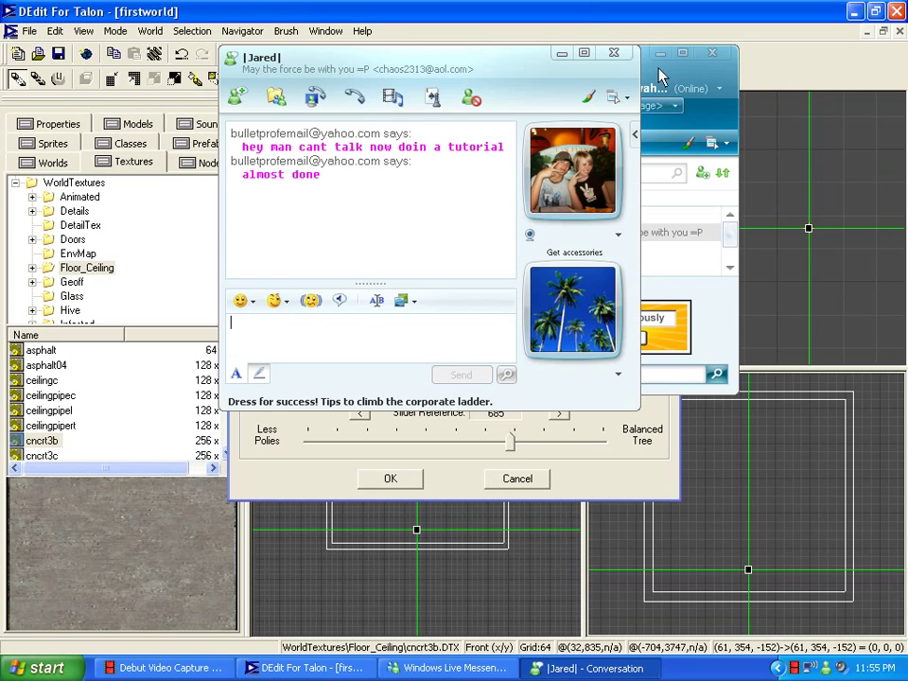
left_click(562, 54)
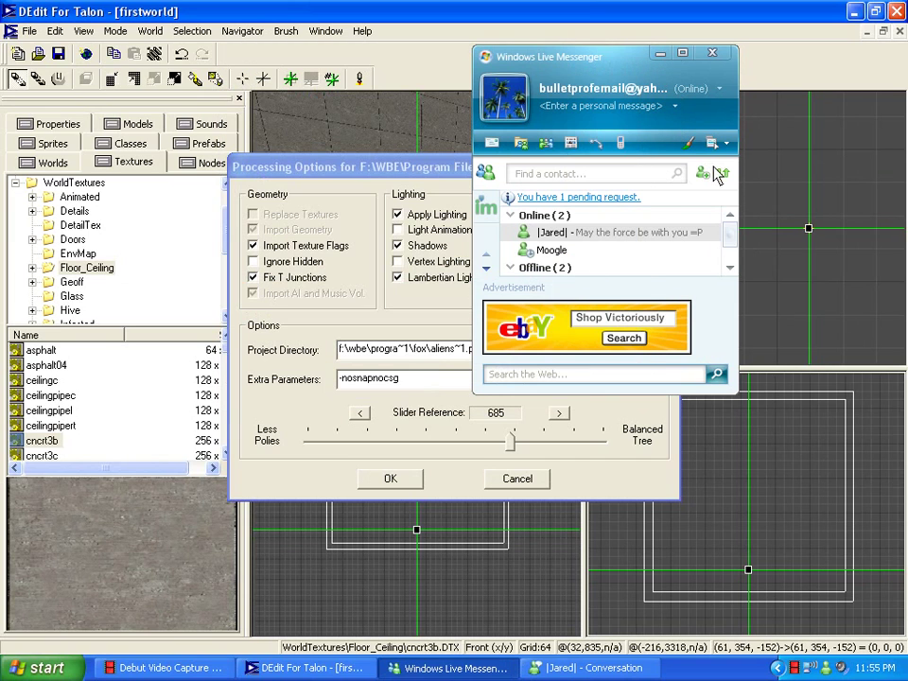
- Close Messenger's main window and cancel the Processing Options dialog
left_click(716, 54)
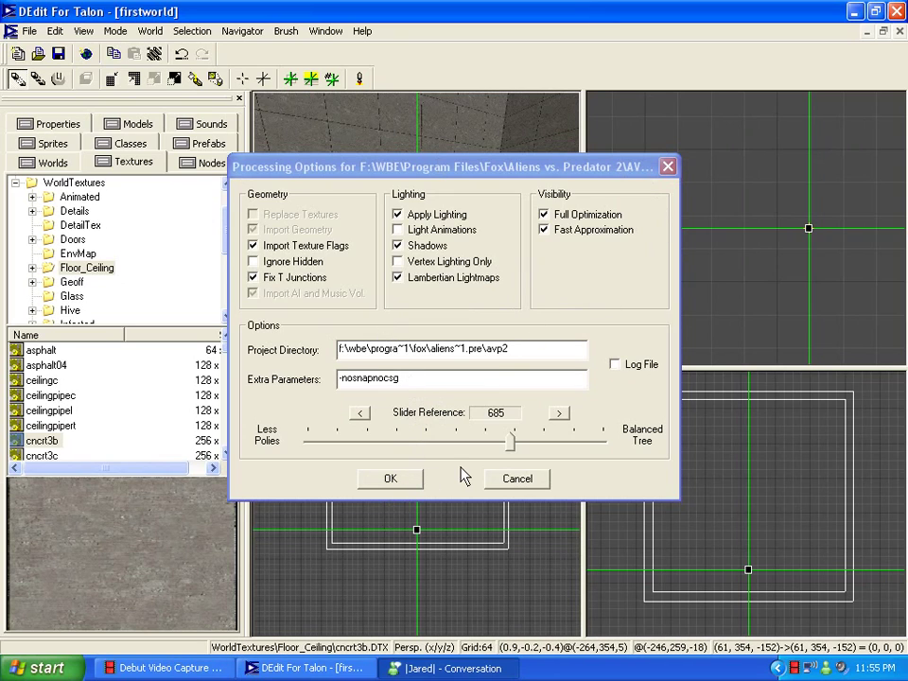
left_click(511, 480)
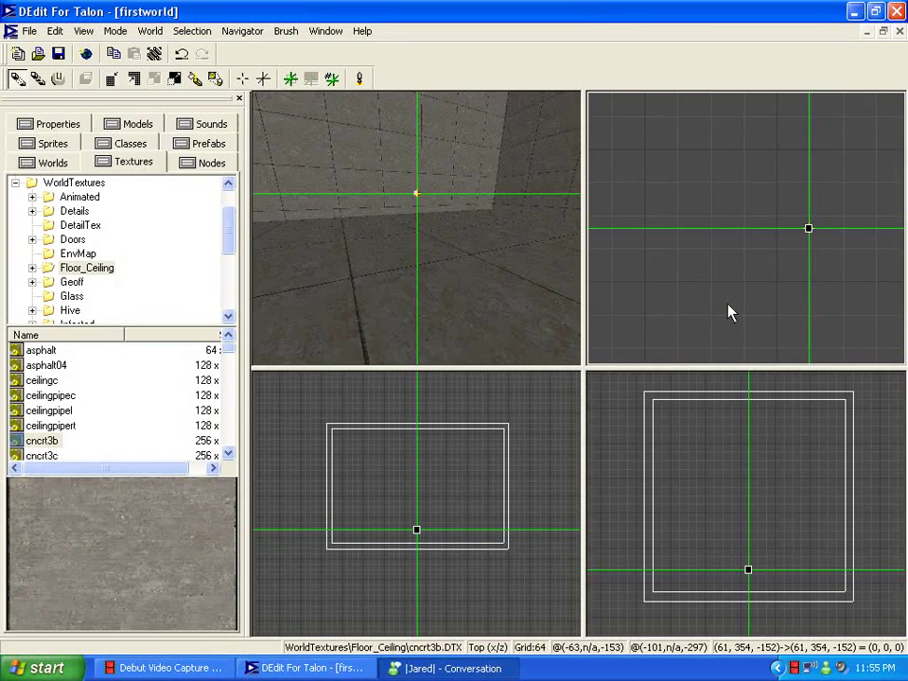
- Select all the room brushes and enlarge them by about 64 units per side
key("ctrl+a")
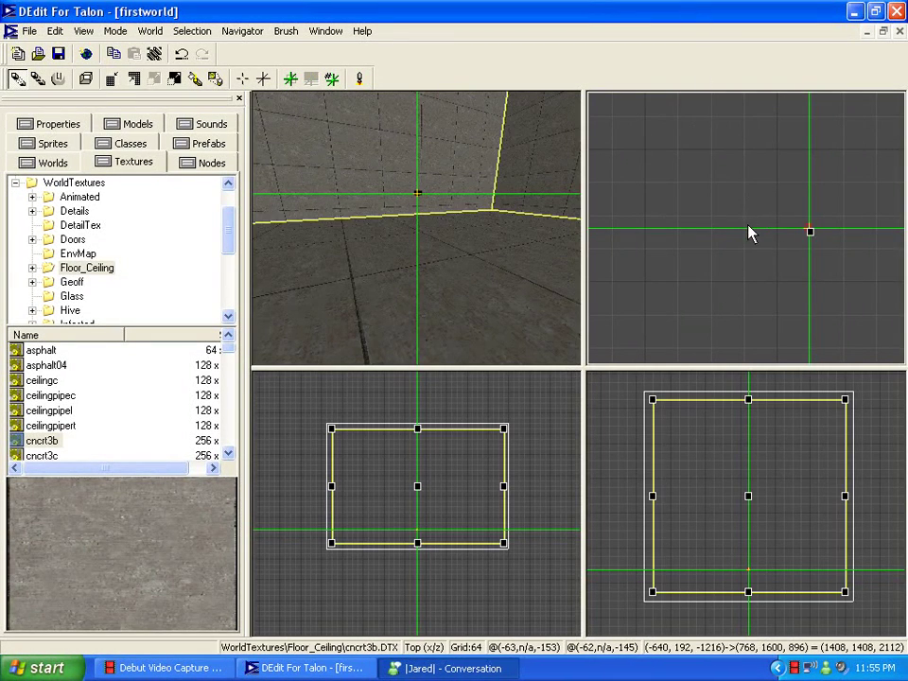
scroll(750, 227, "up", 4)
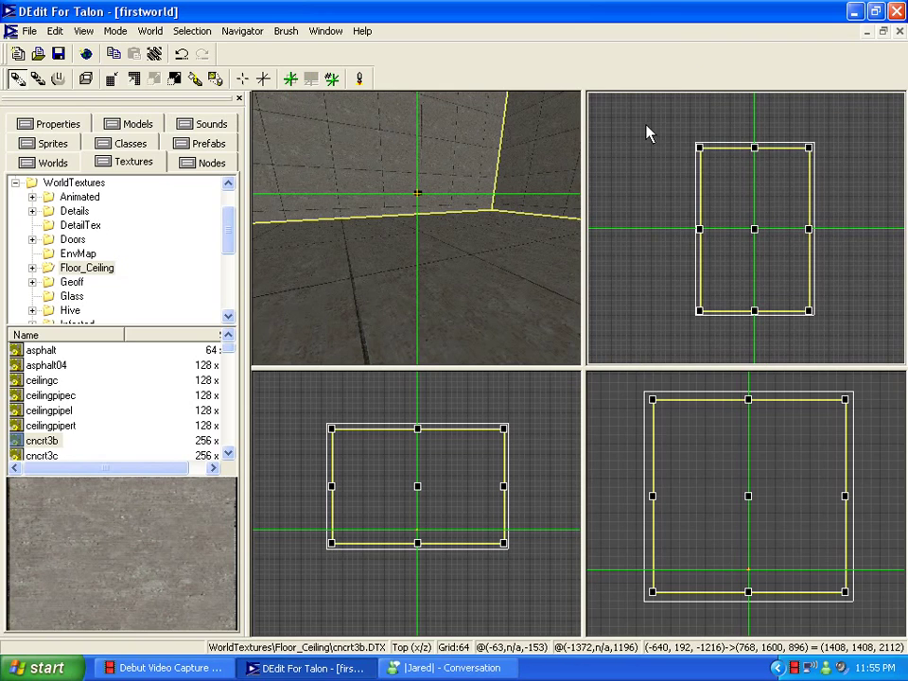
mouse_move(679, 117)
left_mouse_down()
mouse_move(872, 358)
mouse_move(861, 359)
left_mouse_up()
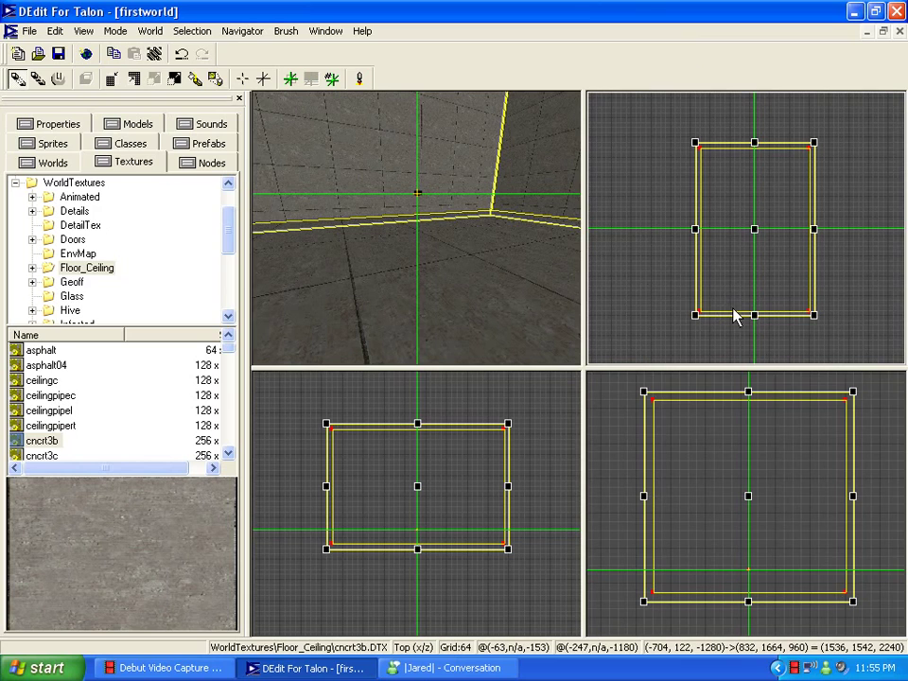
- Set the selected brushes' NoSnap property from False to True
left_click(57, 124)
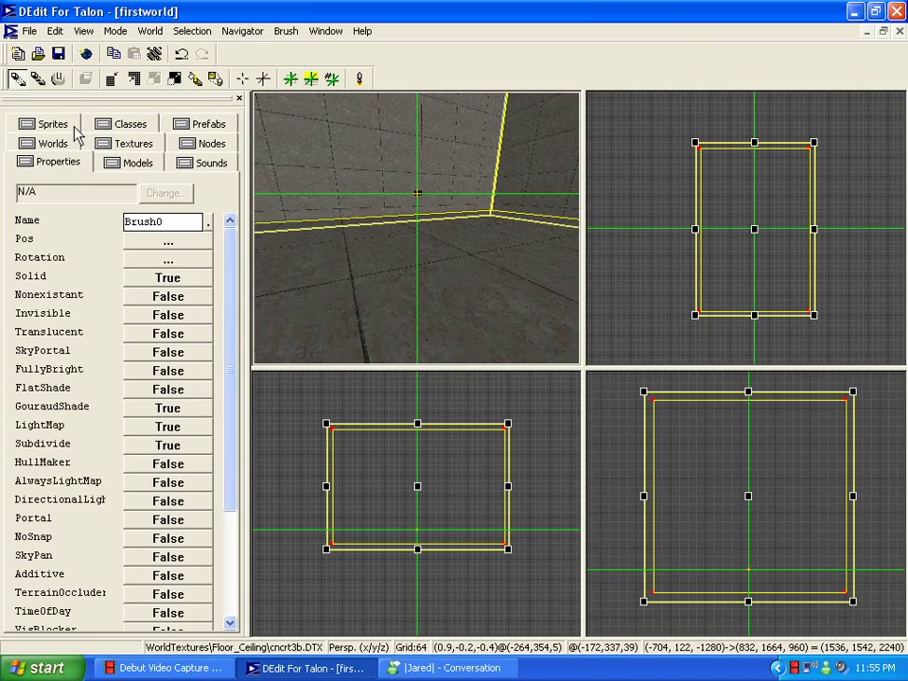
left_click_drag(233, 300, 233, 405)
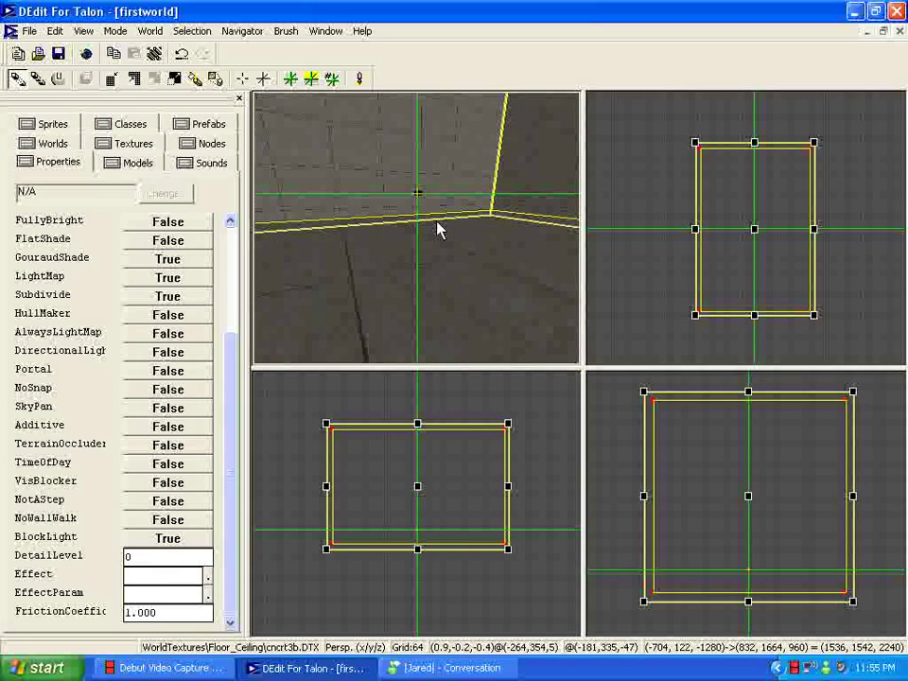
left_click_drag(437, 229, 419, 236)
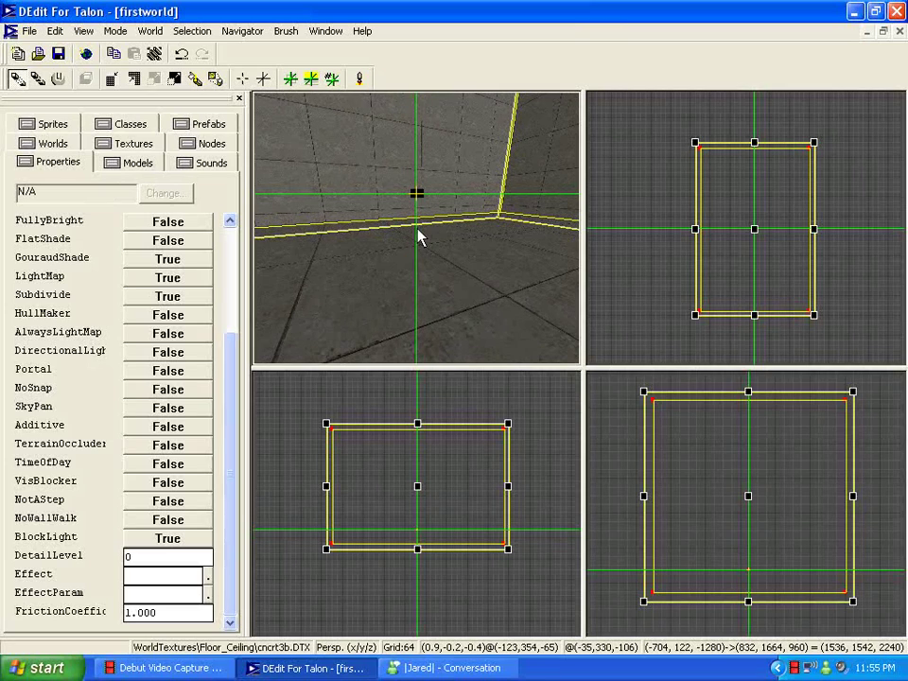
left_click(208, 390)
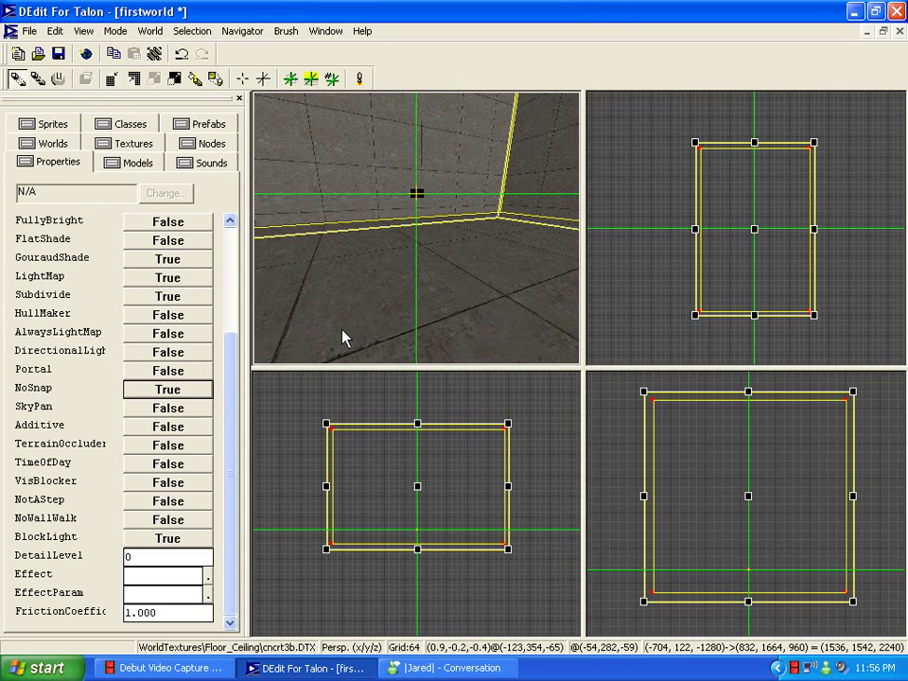
- Deselect all, save and process firstworld with -nosnapnocsg, and close the finished processor report
left_click(424, 288)
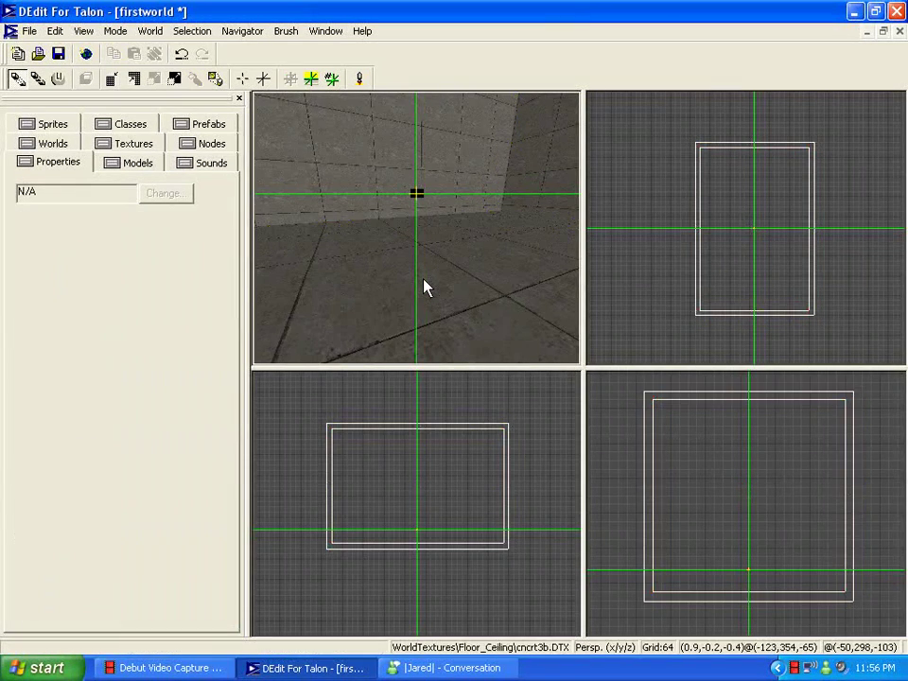
left_click(150, 31)
left_click(162, 64)
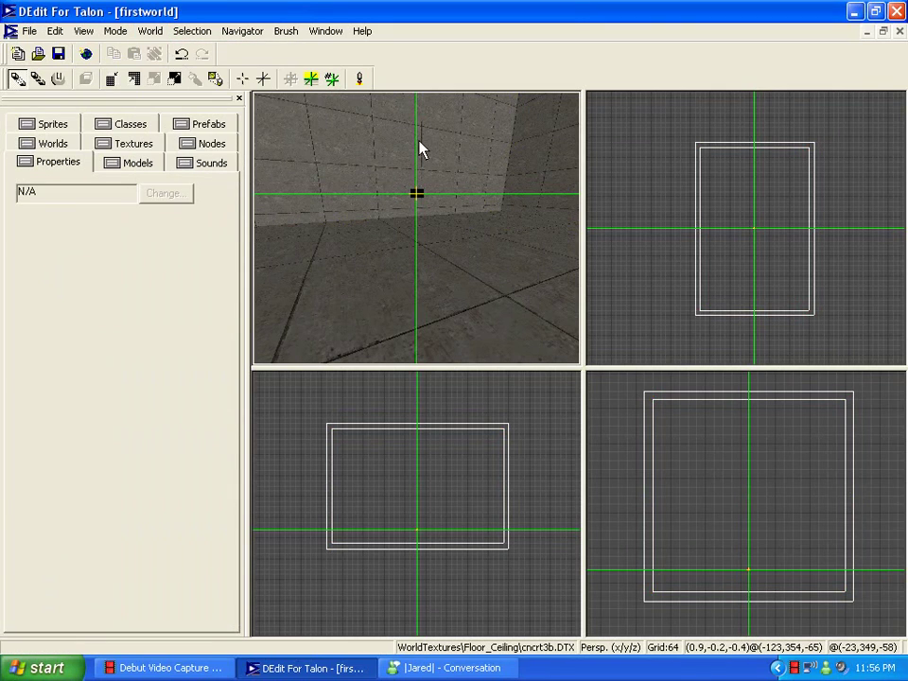
left_click(391, 480)
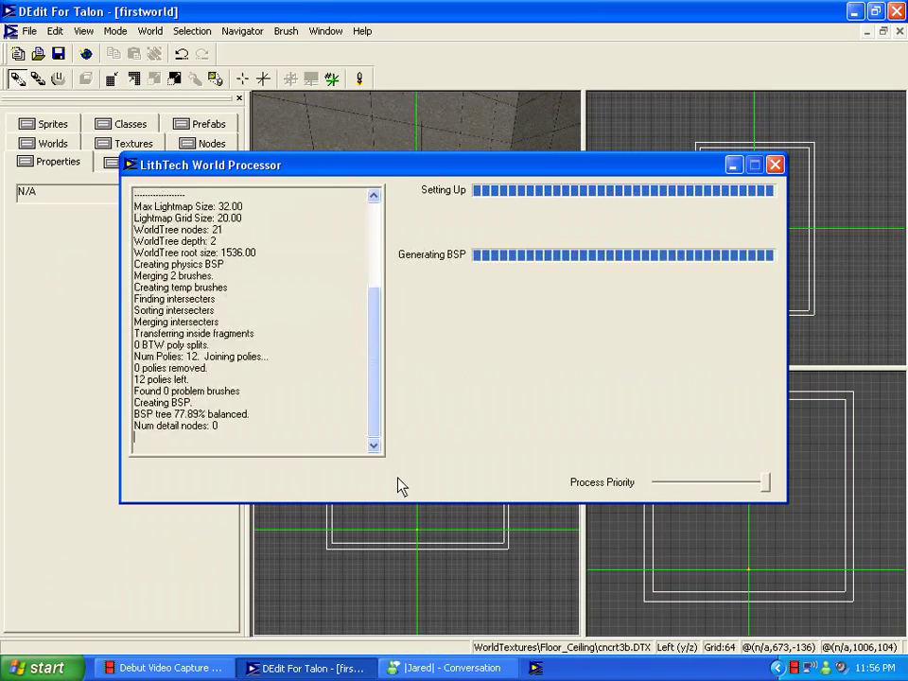
left_click_drag(381, 425, 372, 279)
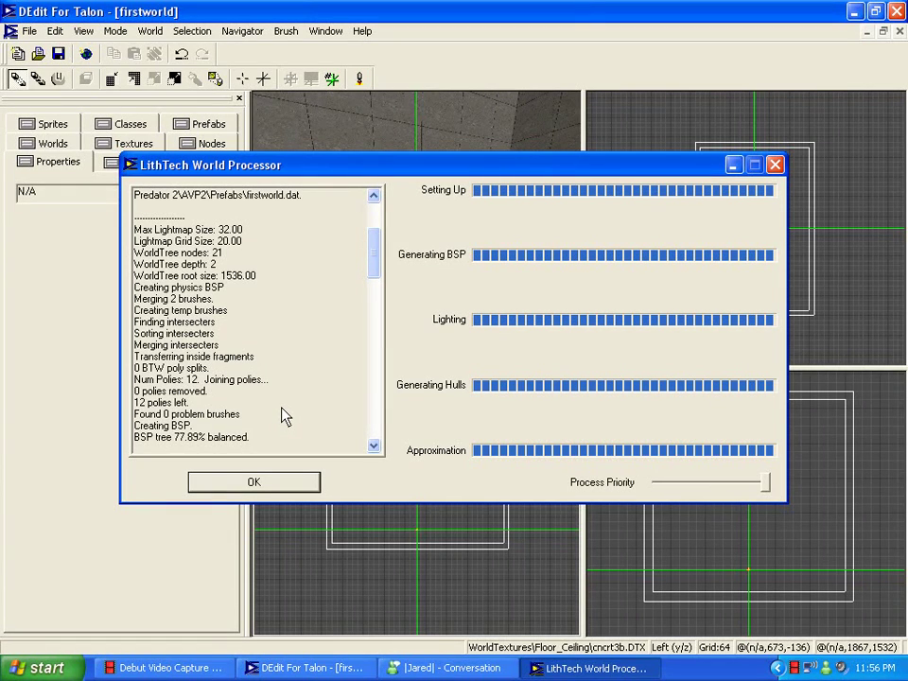
left_click_drag(374, 251, 372, 399)
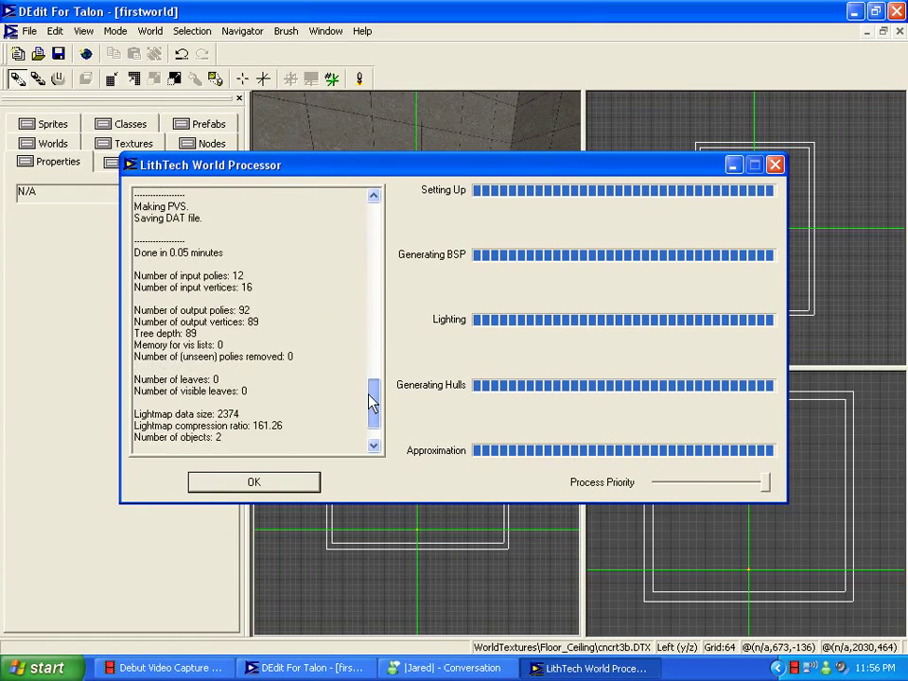
left_click(308, 484)
- Open the World Info settings and dismiss them without changes
left_click(151, 30)
left_click(222, 168)
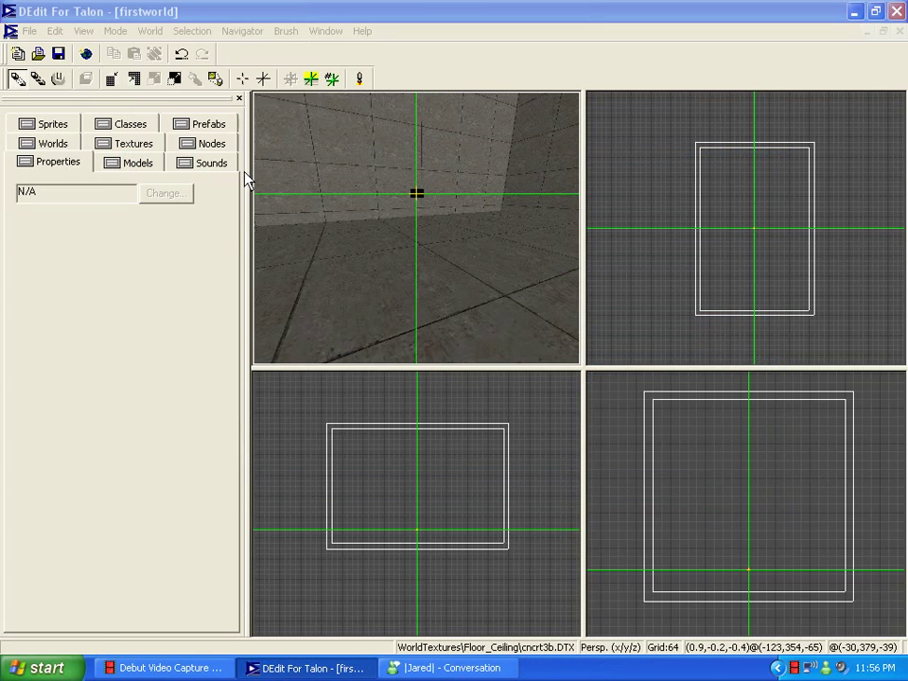
left_click(499, 404)
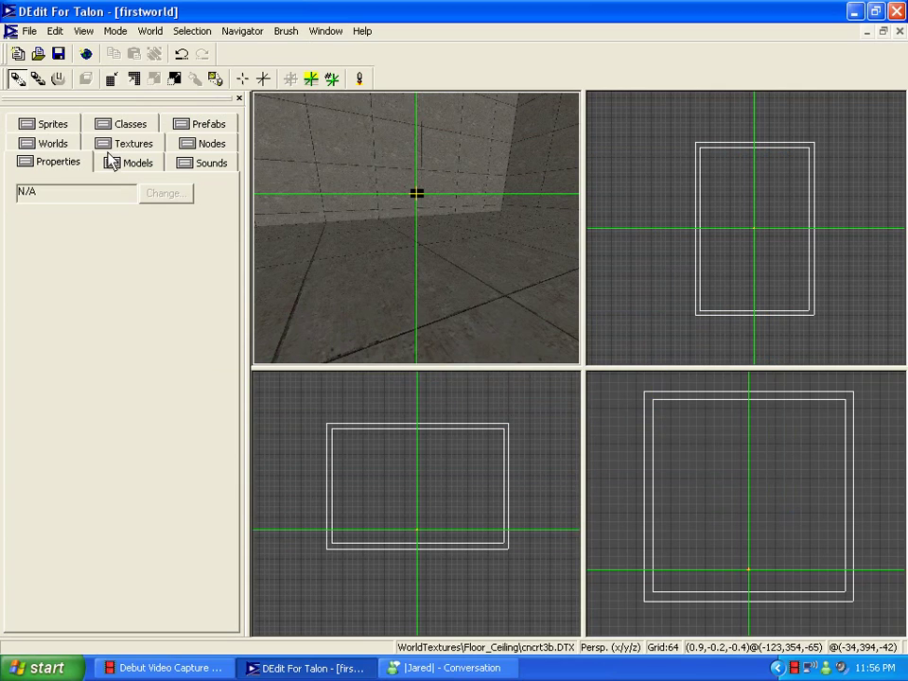
- Show the node tree, collapse Shell and GameStartPoint0, and toggle Brush1's selection on and off
left_click(217, 169)
left_click(217, 146)
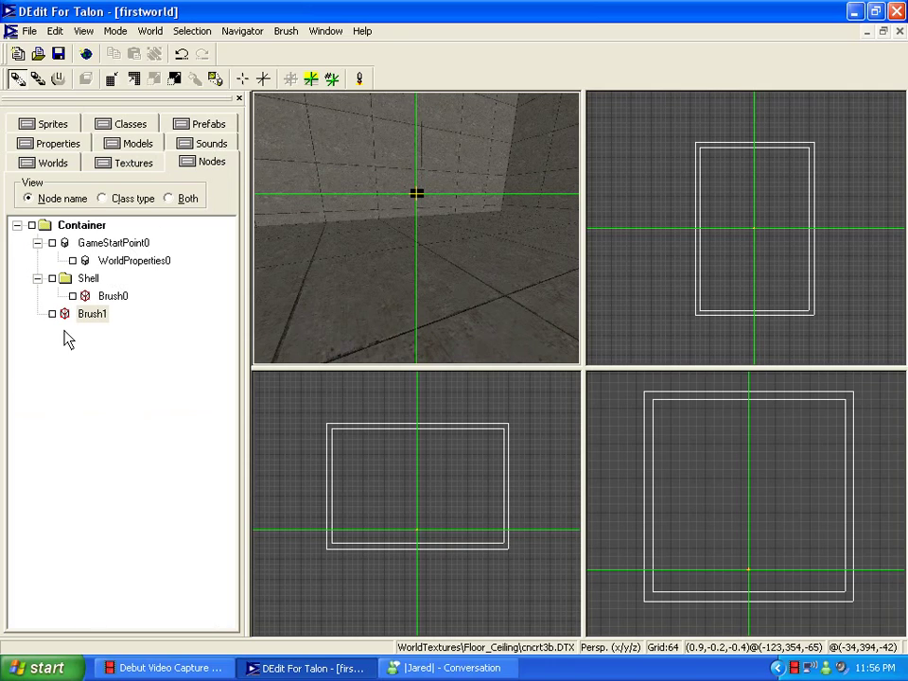
left_click(37, 278)
left_click(37, 243)
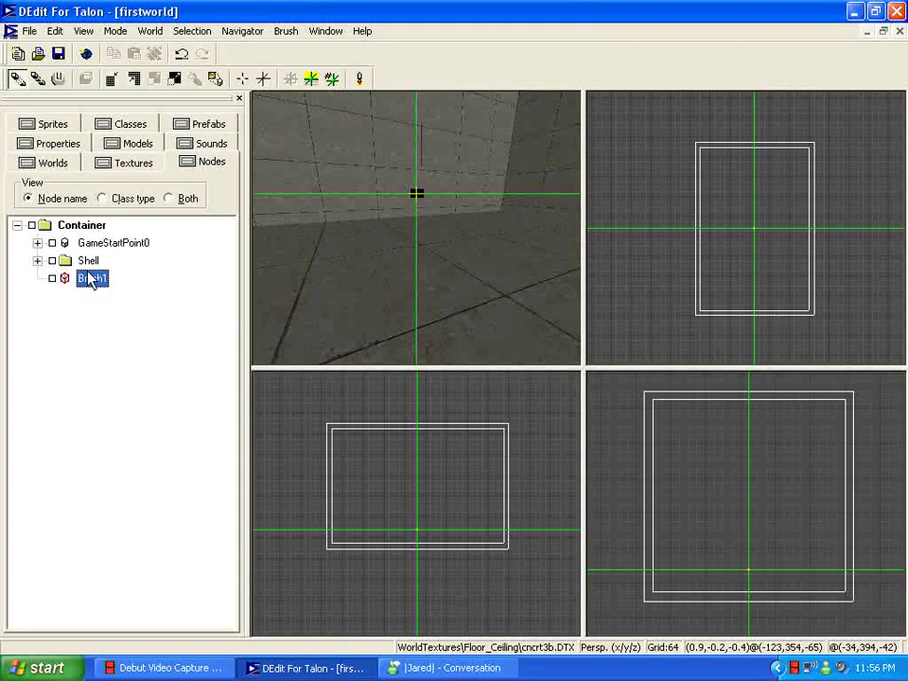
left_click(53, 280)
left_click(53, 280)
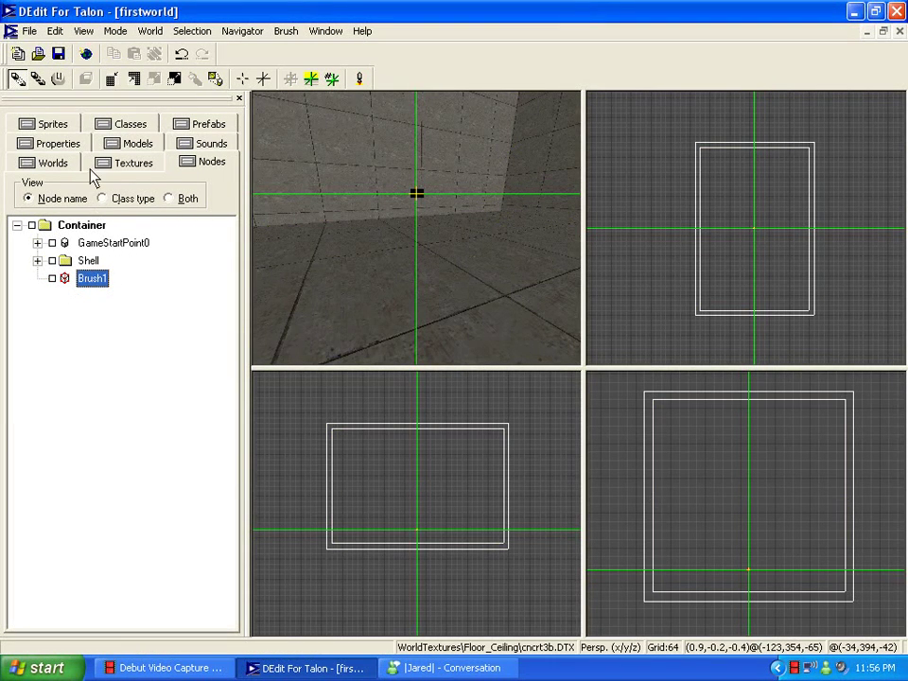
- Inspect the executable path in Edit > Options Run settings and browse for the game executable
left_click(54, 32)
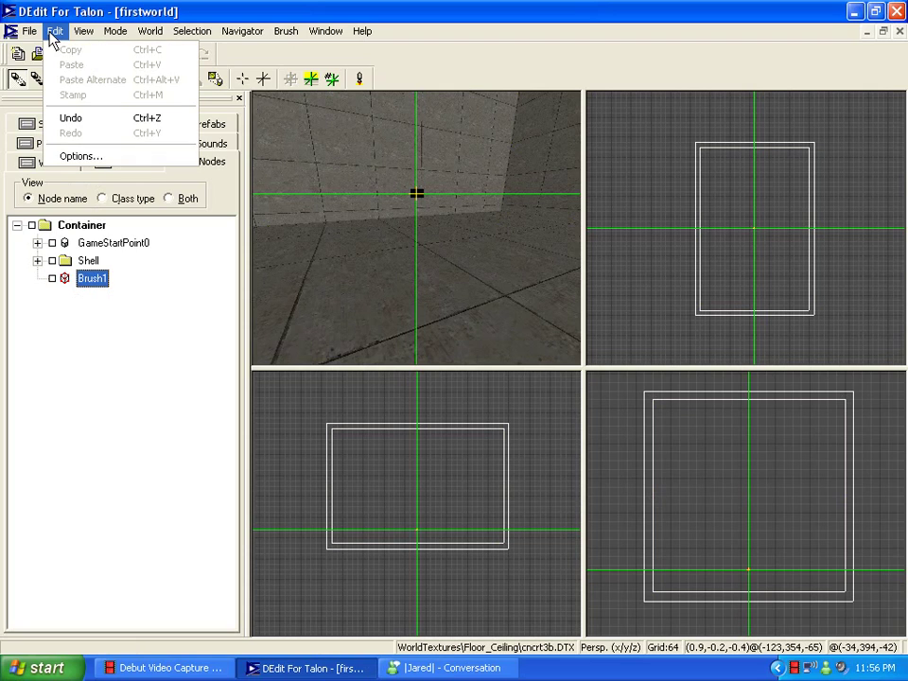
left_click(189, 156)
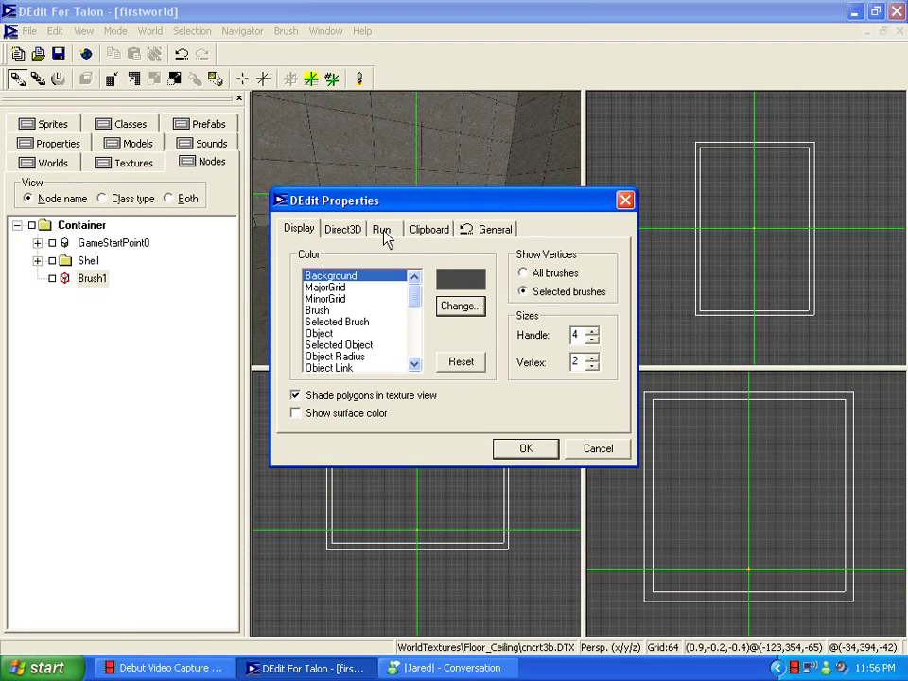
left_click(381, 229)
left_click_drag(392, 301, 465, 300)
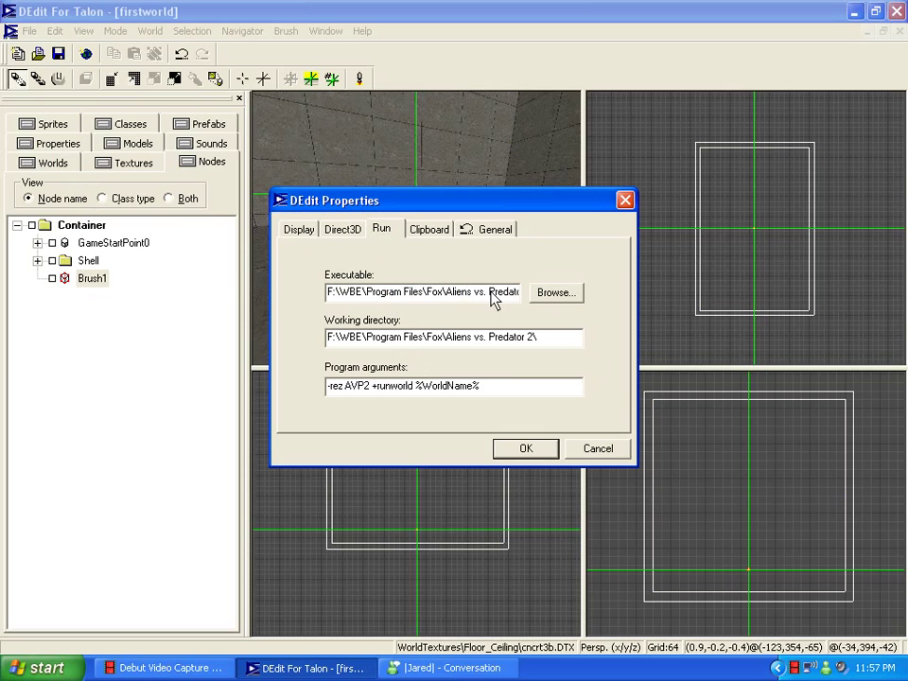
left_click_drag(509, 298, 552, 293)
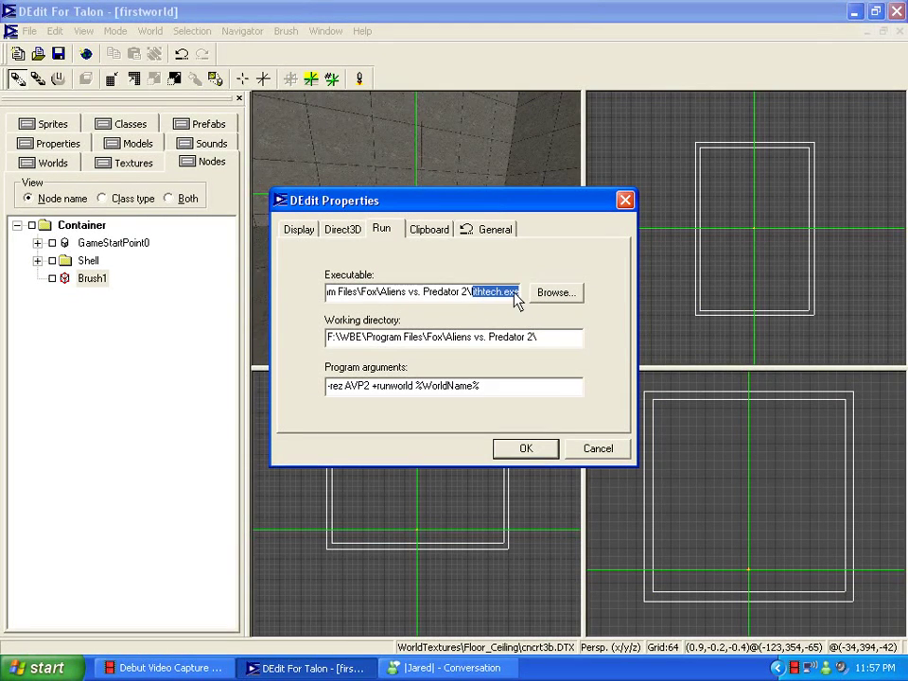
left_click(519, 299)
left_click(539, 294)
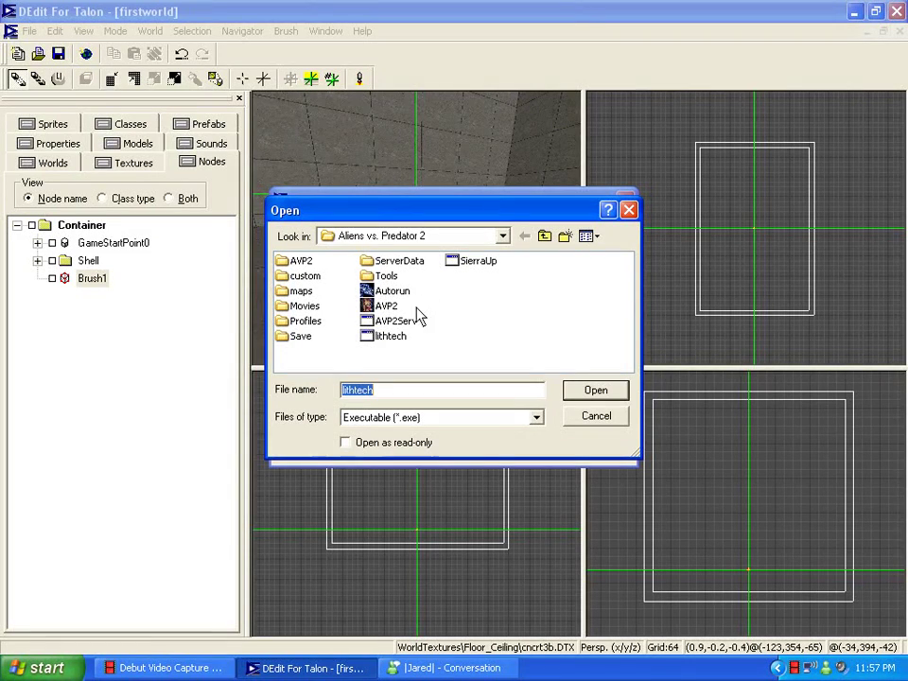
- Choose lithtech.exe in the Aliens vs. Predator 2 folder as the run executable
left_click(415, 357)
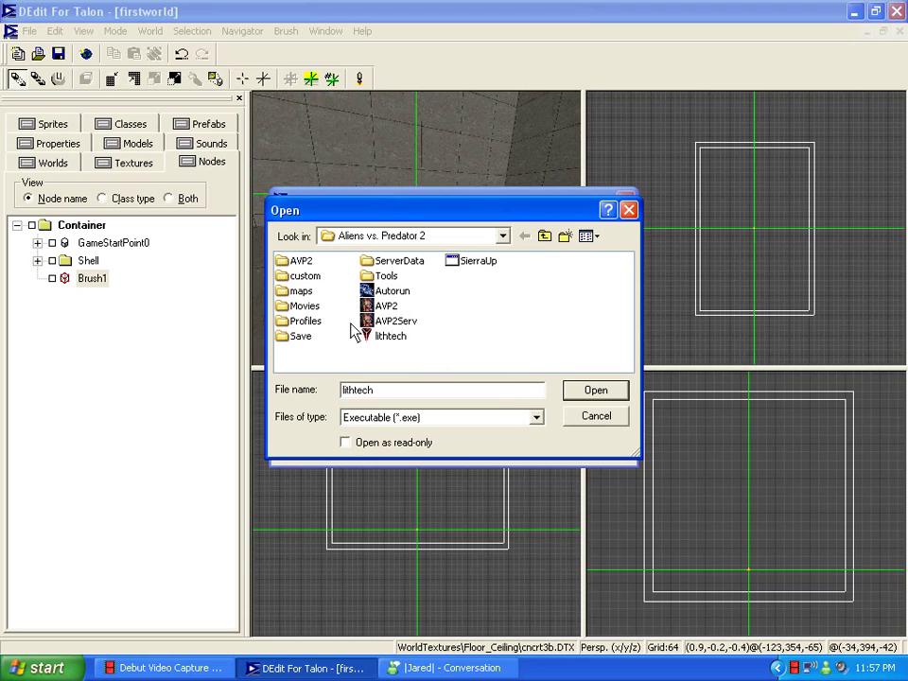
double_click(389, 337)
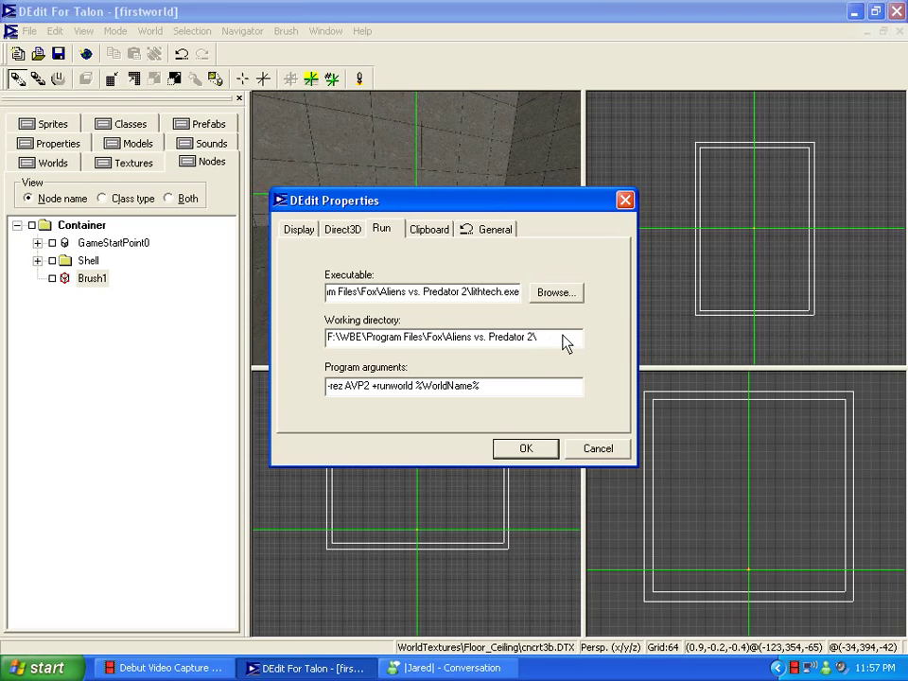
- Review the program arguments, accept the run settings, and launch firstworld with Run World
left_click(511, 391)
left_click_drag(517, 387, 328, 388)
left_click(502, 389)
left_click(540, 449)
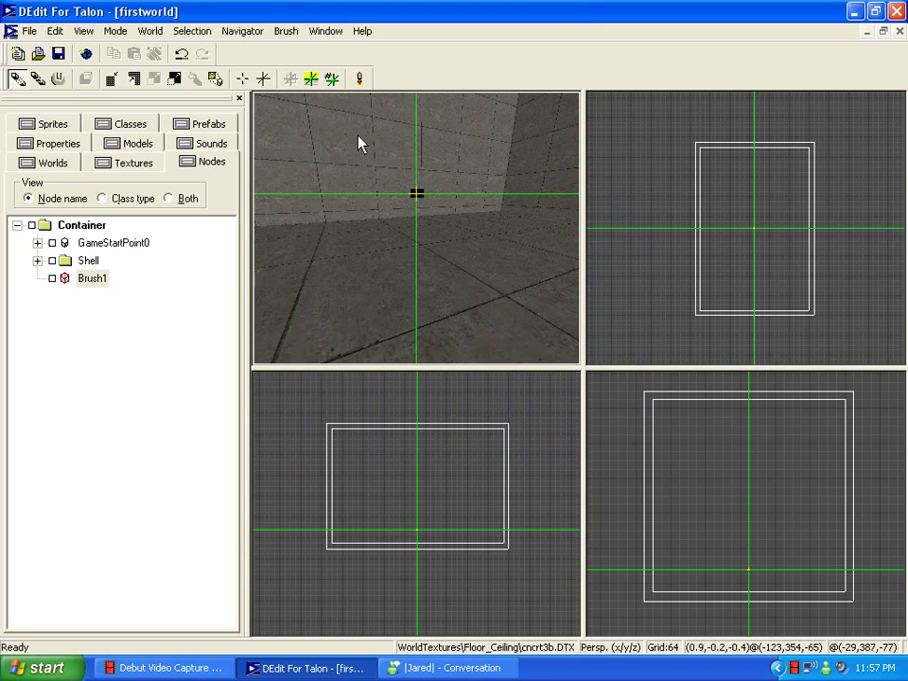
left_click(360, 84)
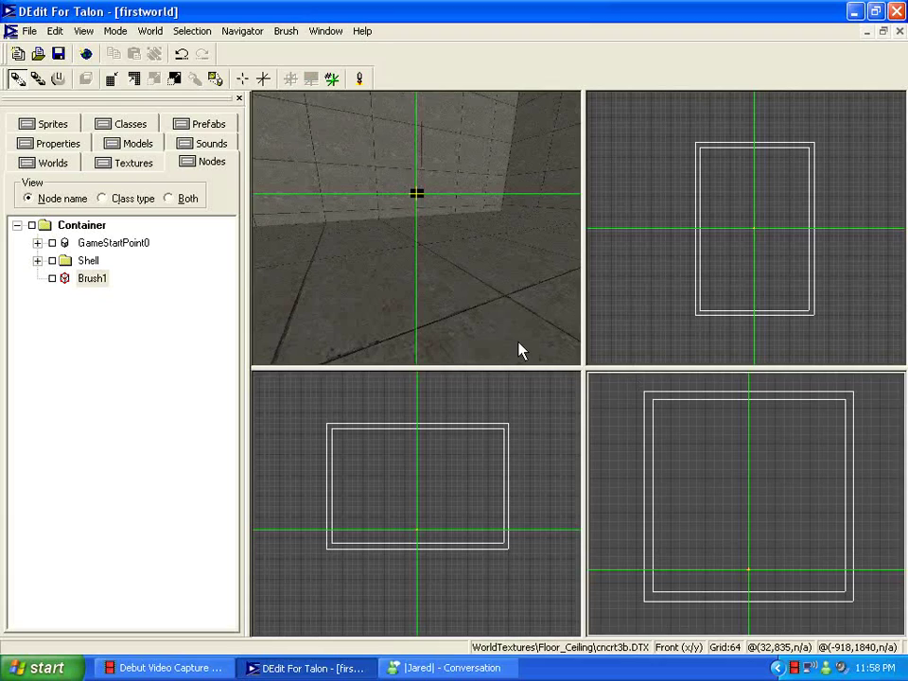
- Make the front view active, then switch back to the perspective view
left_click(652, 385)
left_click(508, 360)
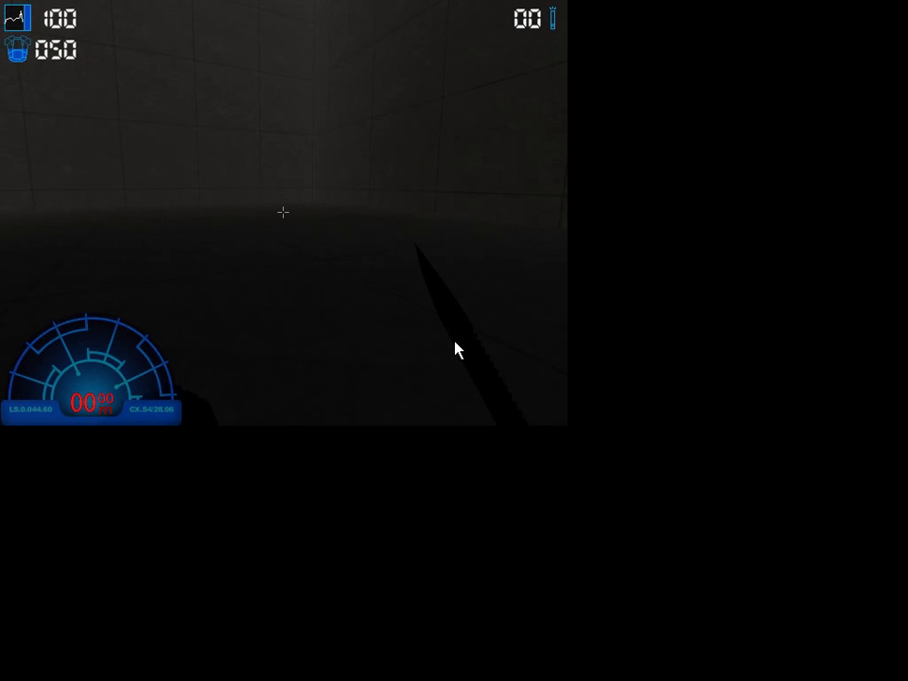
- Quit Aliens vs. Predator 2 via its pause menu, confirm, and bring Debut Video Capture forward
key("Escape")
left_click(527, 405)
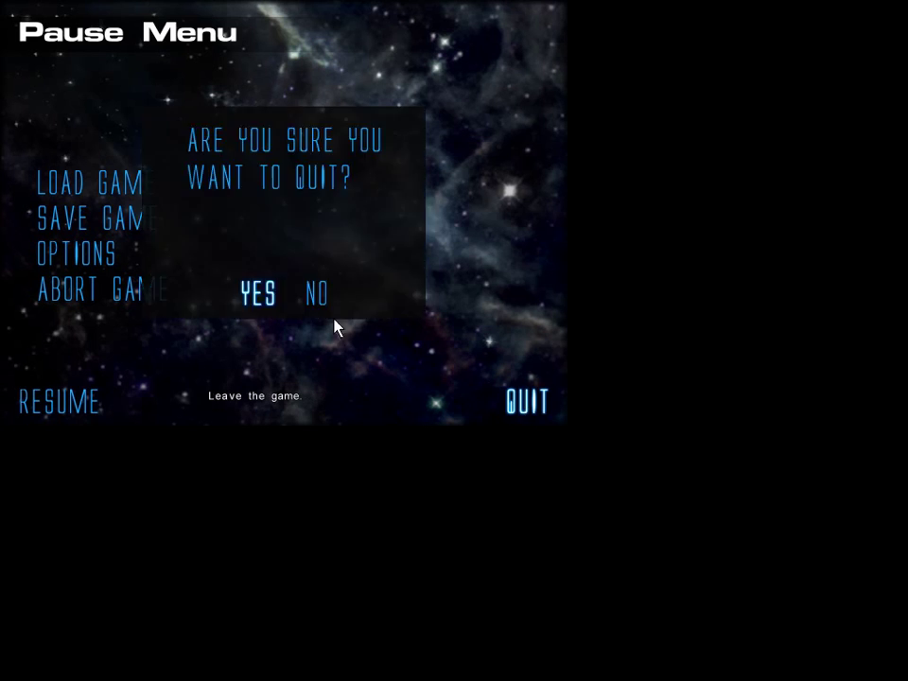
left_click(277, 298)
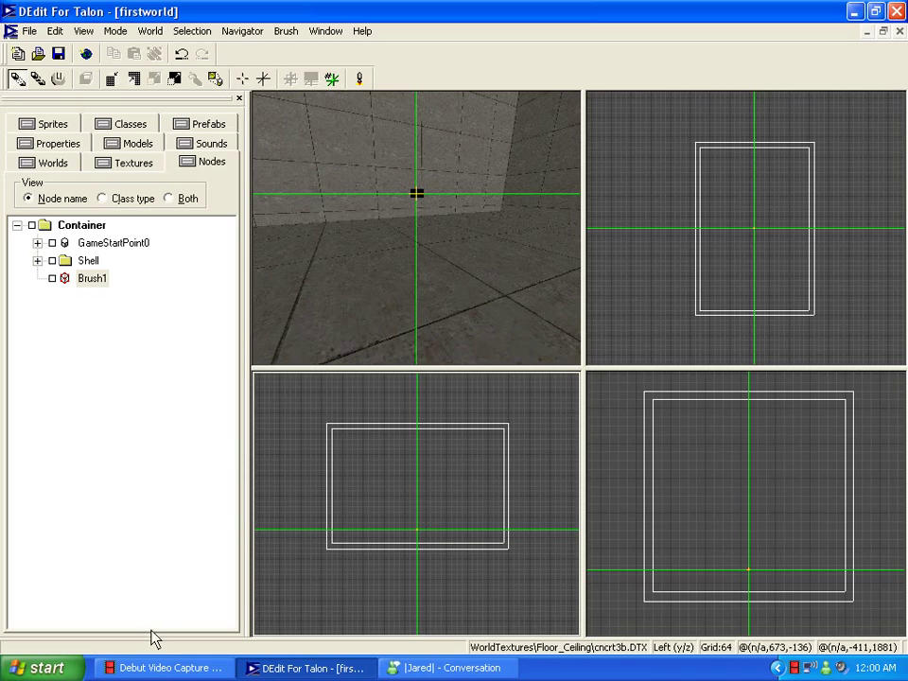
left_click(168, 668)
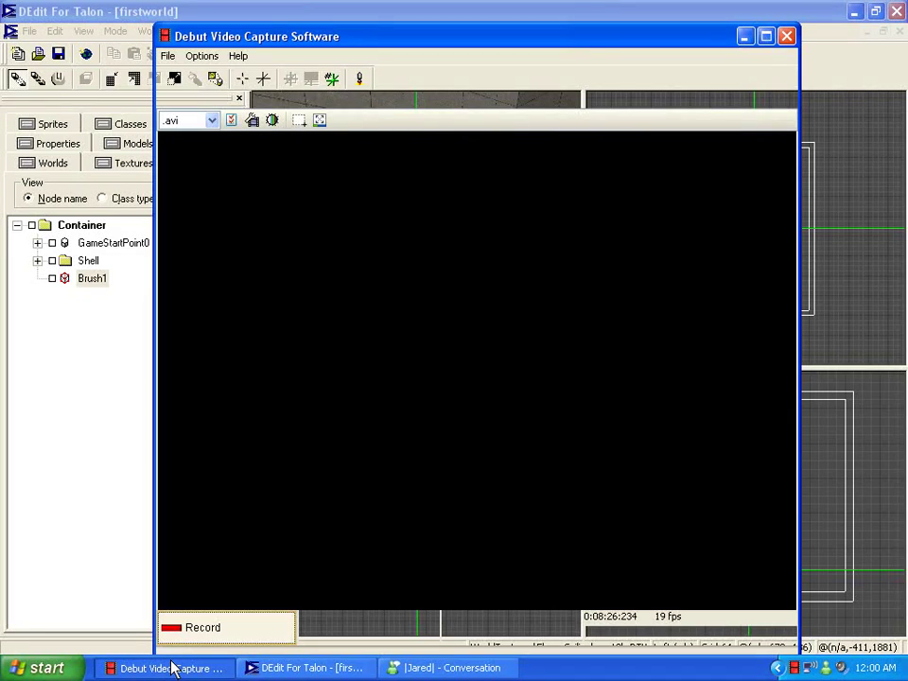